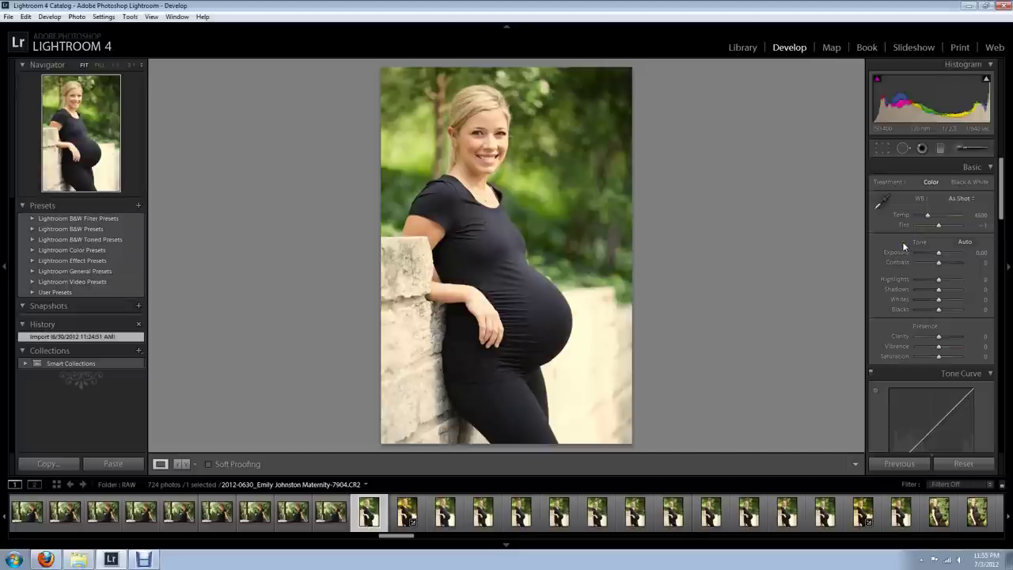
- Set the photo's white balance to Daylight and adjust its temperature to 5000
left_click(955, 199)
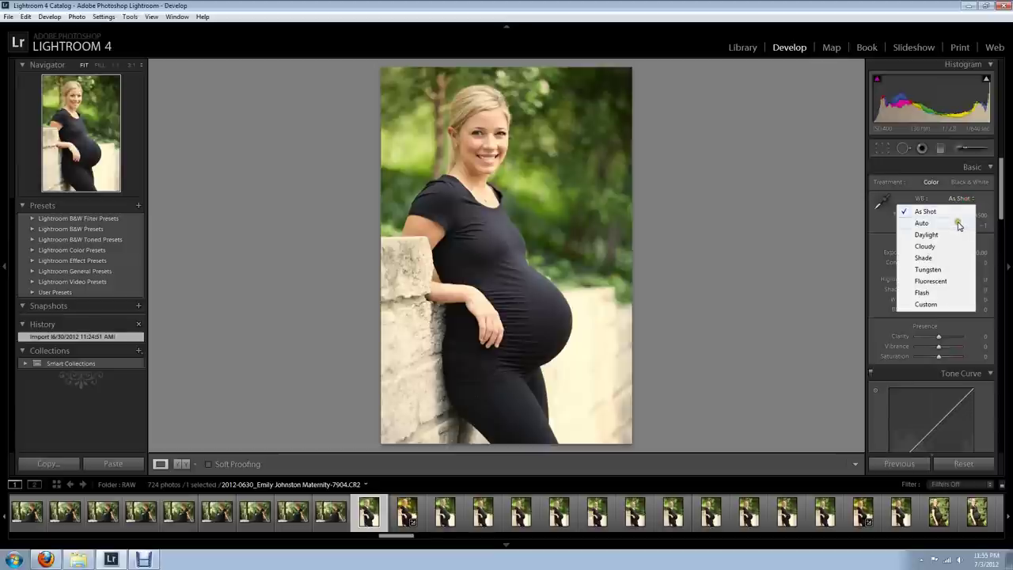
left_click(955, 233)
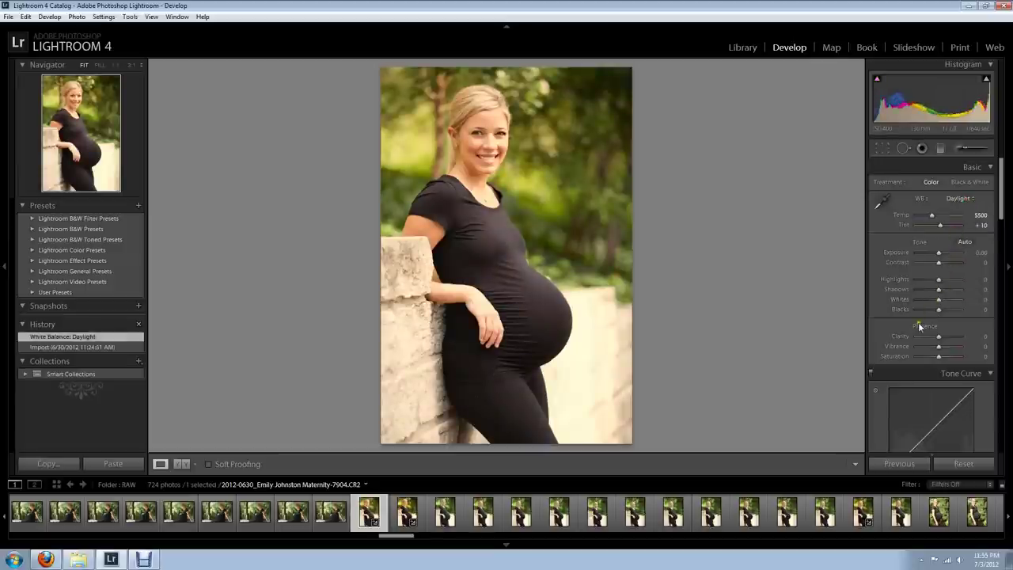
left_click(980, 214)
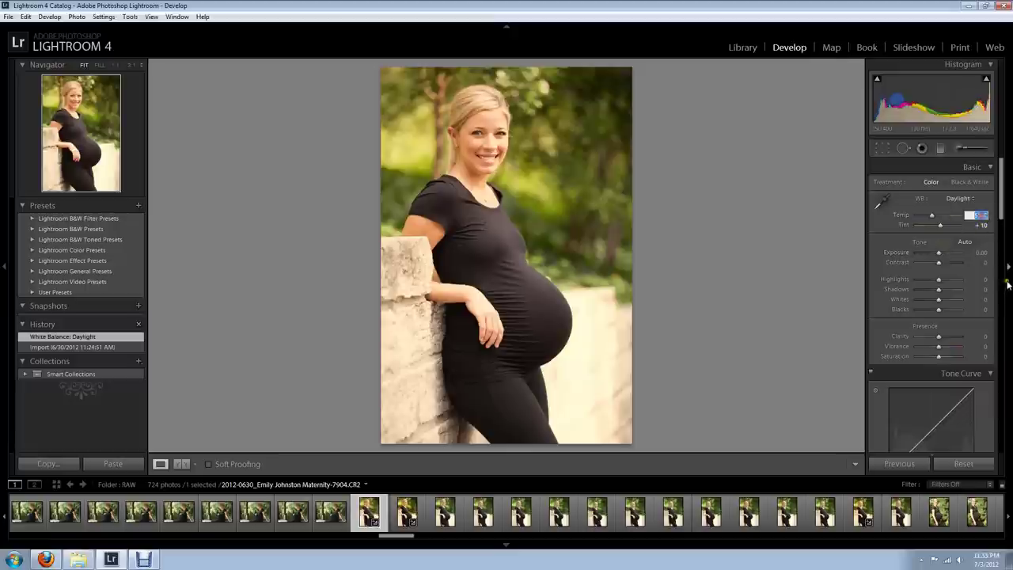
type("5000")
key("Return")
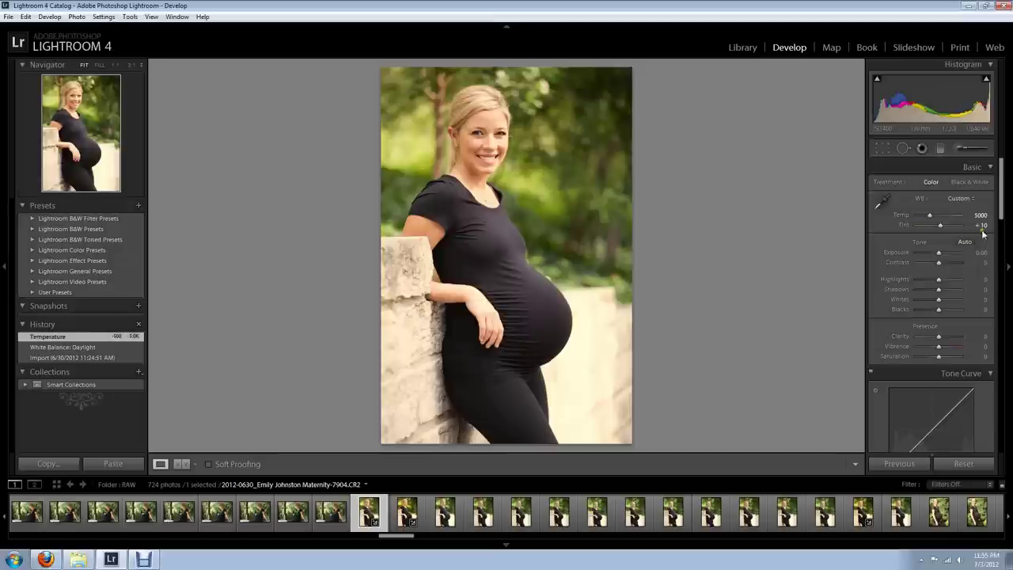
- Compare the face before and after the white balance change, and raise the contrast to +19
key("alt+y")
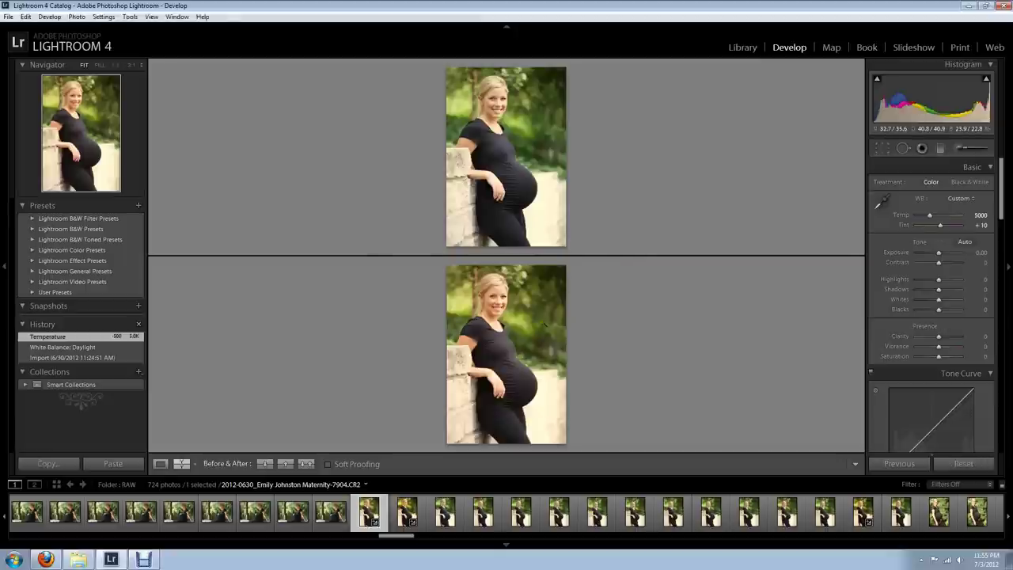
left_click(505, 305)
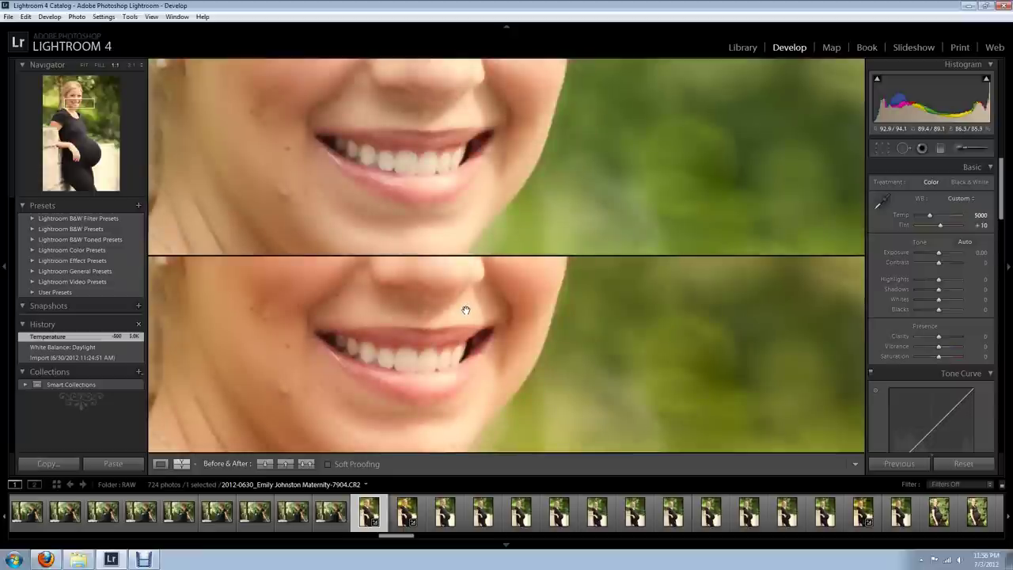
key("alt")
key("y")
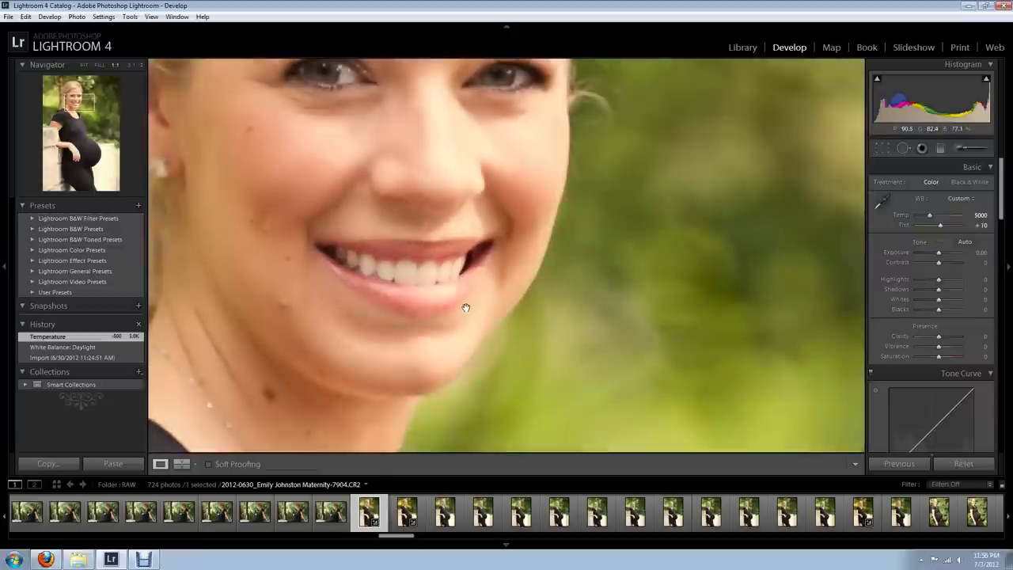
left_click(419, 214)
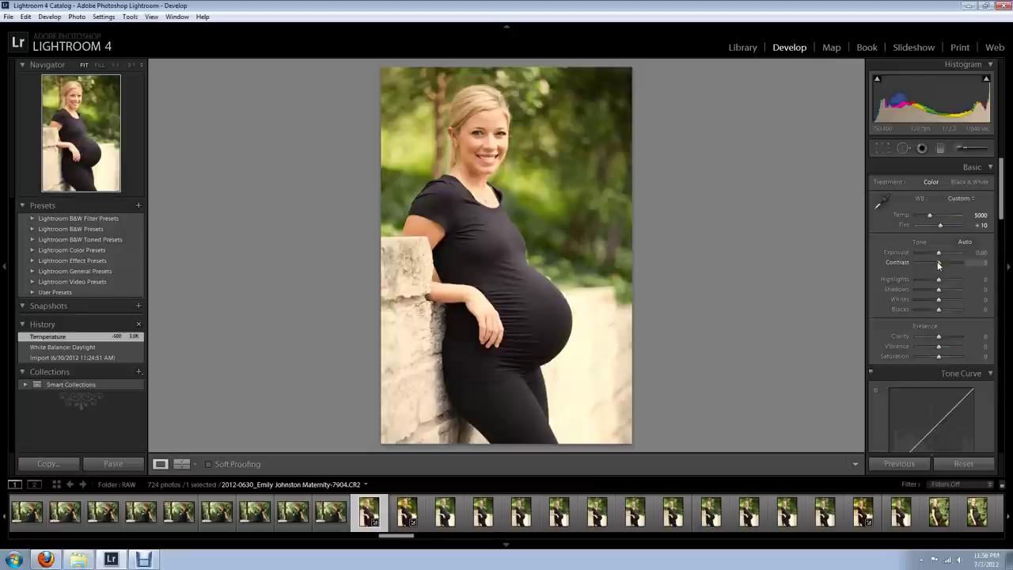
left_click_drag(938, 265, 944, 268)
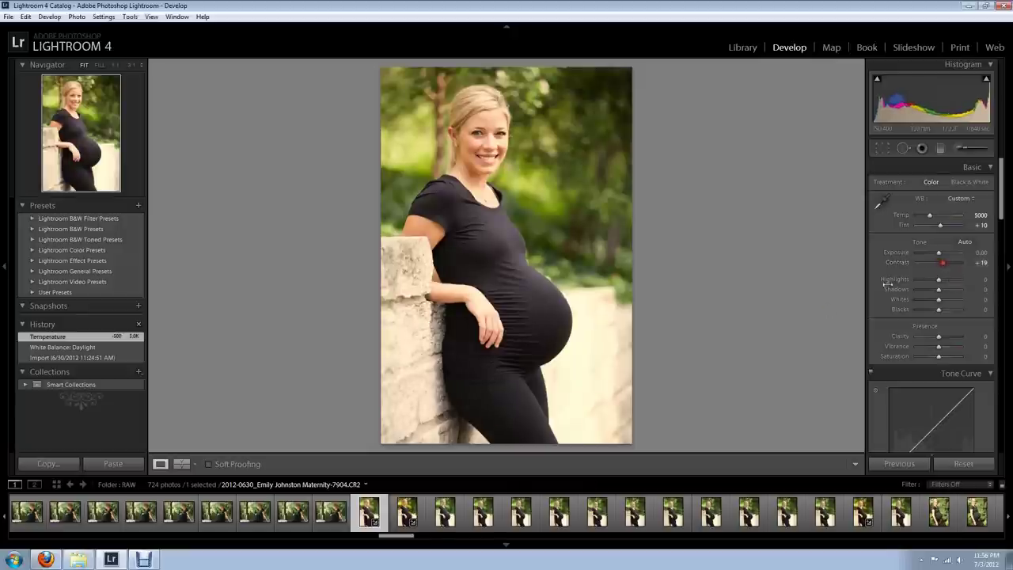
- Examine the woman's face up close in a before-and-after comparison to judge the contrast change
left_click(475, 137)
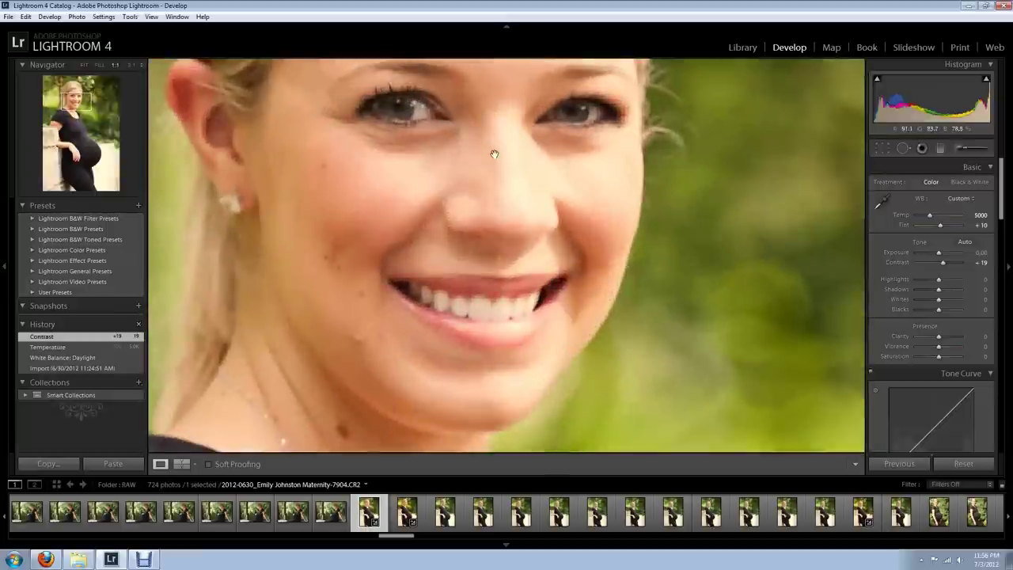
key("alt+y")
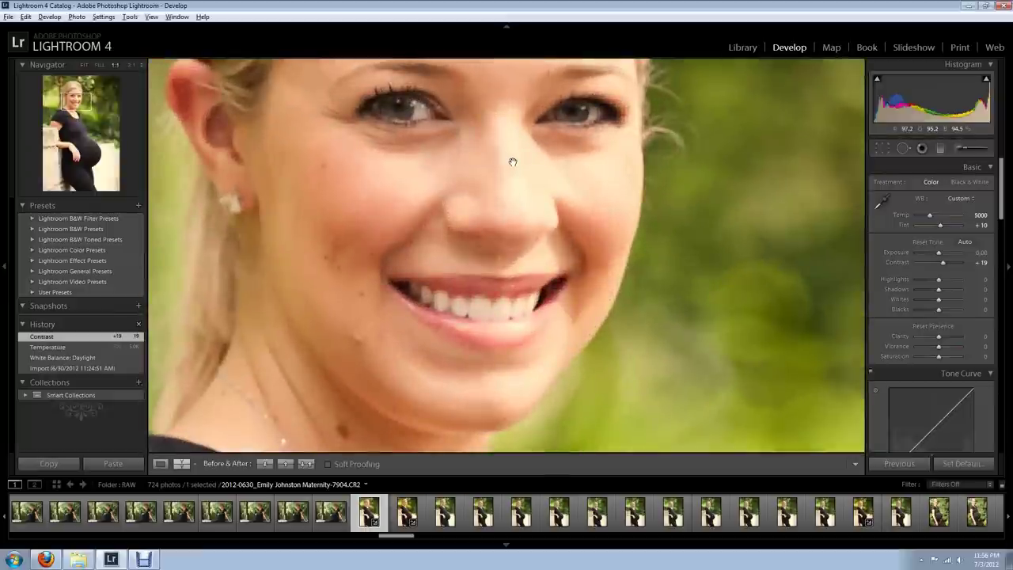
left_click_drag(511, 212, 543, 414)
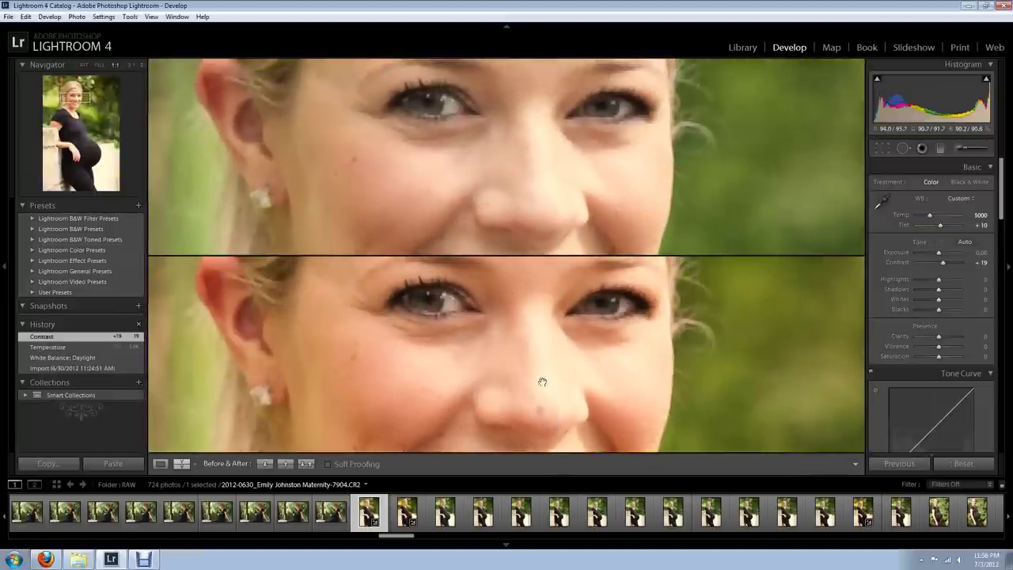
left_click_drag(520, 328, 528, 360)
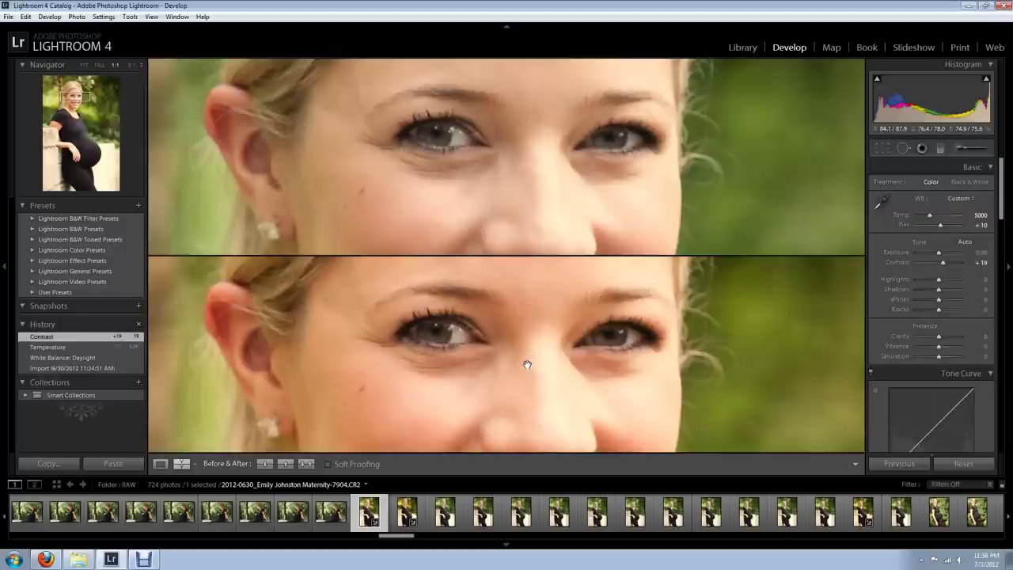
key("alt")
key("alt+y")
left_click(512, 283)
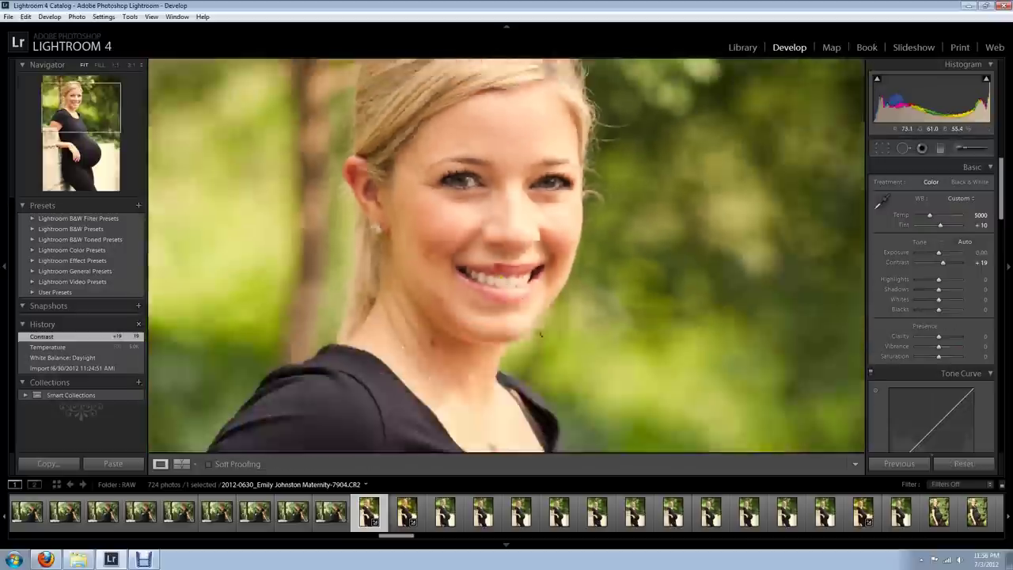
- Set the whites to +14 and the blacks to −14
left_click(938, 312)
mouse_move(938, 312)
left_mouse_down()
mouse_move(942, 300)
mouse_move(935, 310)
left_mouse_up()
left_click(934, 311)
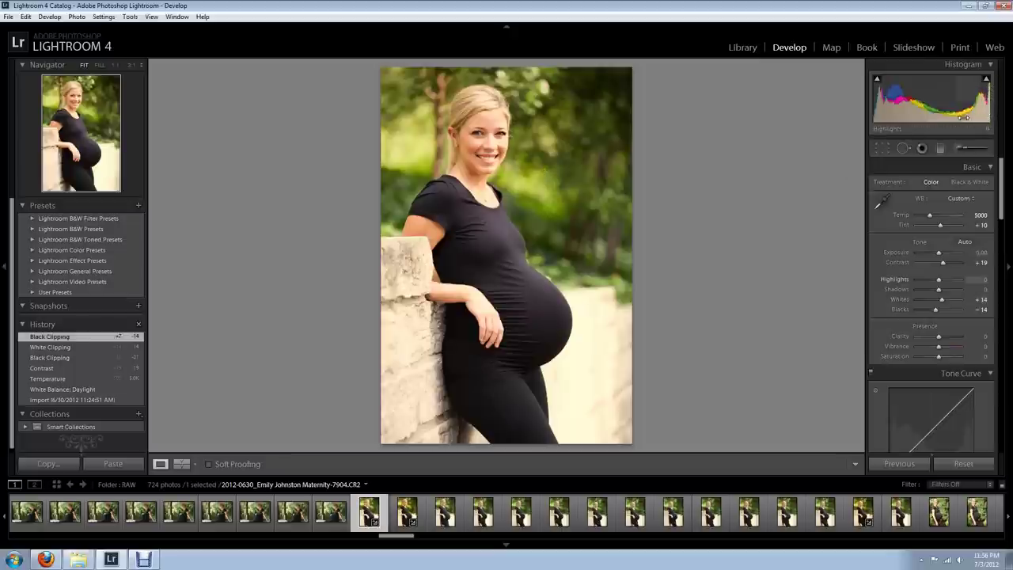
- Lower the exposure to −0.24 and check the face against the original in a before-and-after comparison
left_click(940, 253)
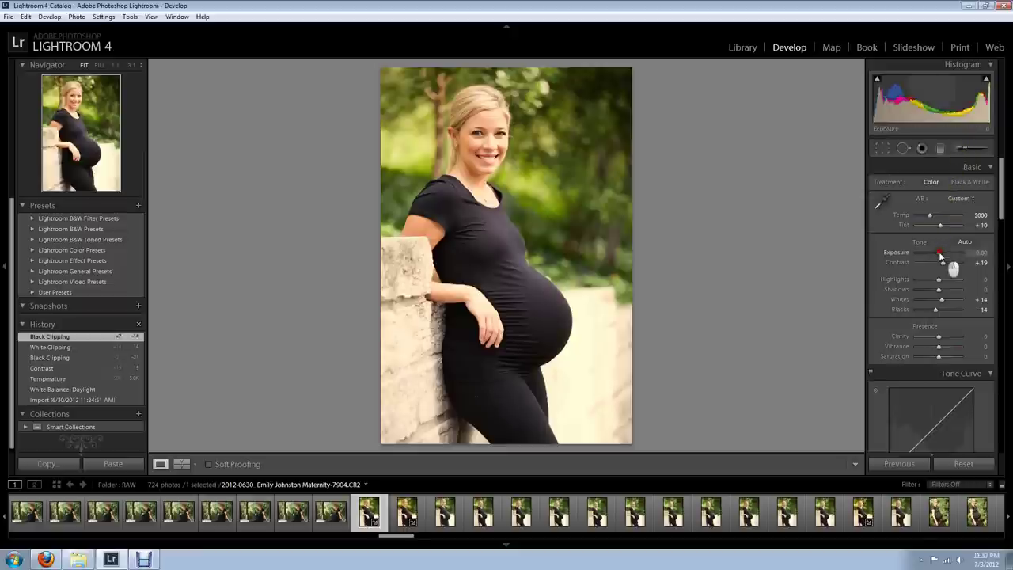
left_click_drag(940, 257, 939, 254)
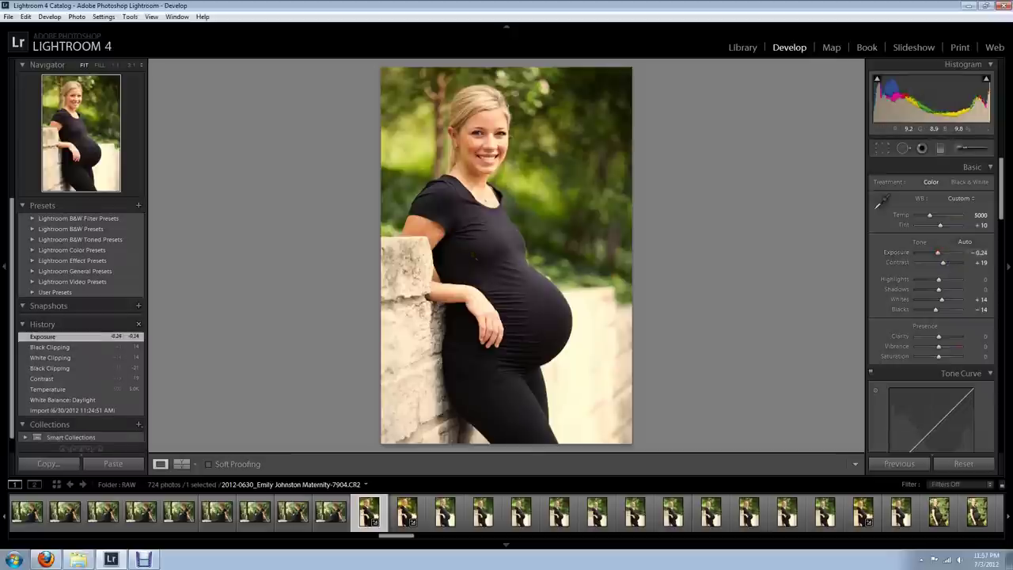
key("alt+y")
left_click(490, 288)
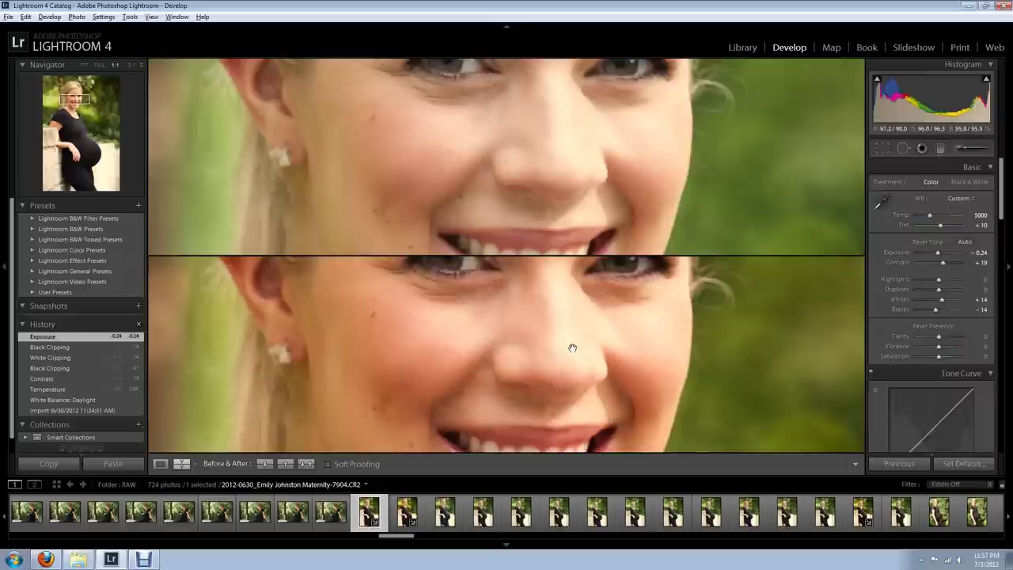
key("y")
left_click(541, 266)
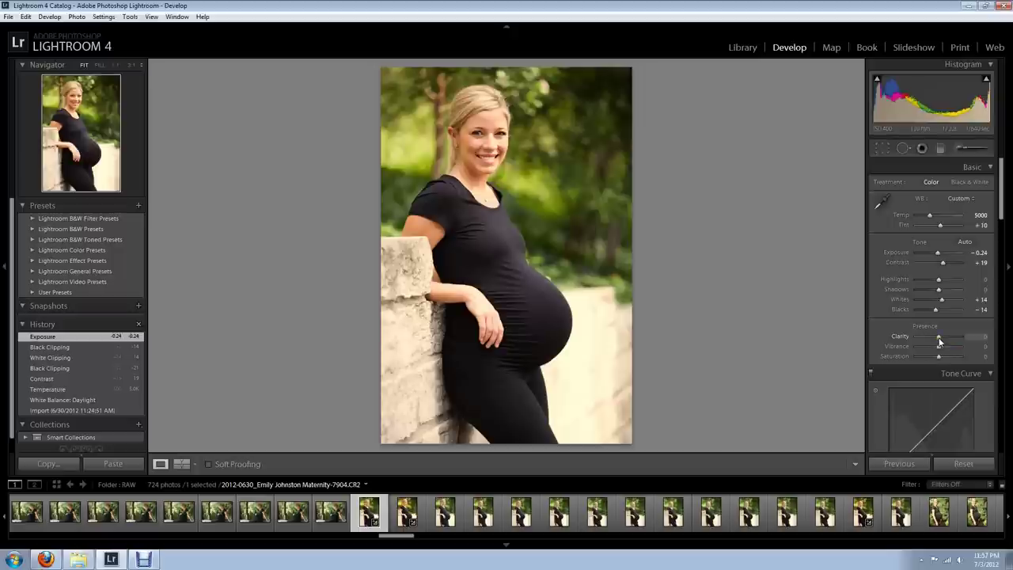
- Soften the skin by setting the clarity to −10 while viewing the face at full size
key("z")
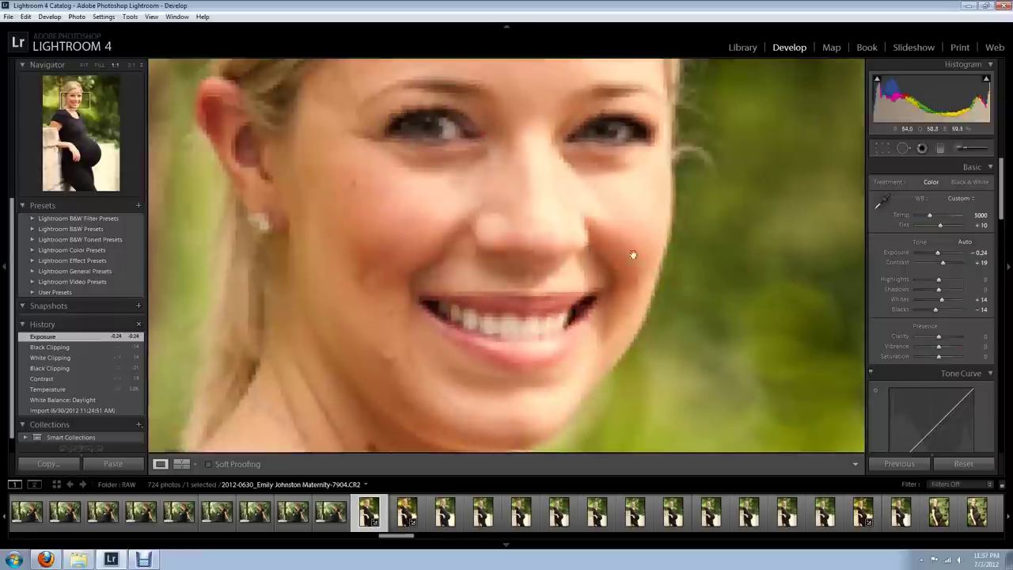
left_click(940, 338)
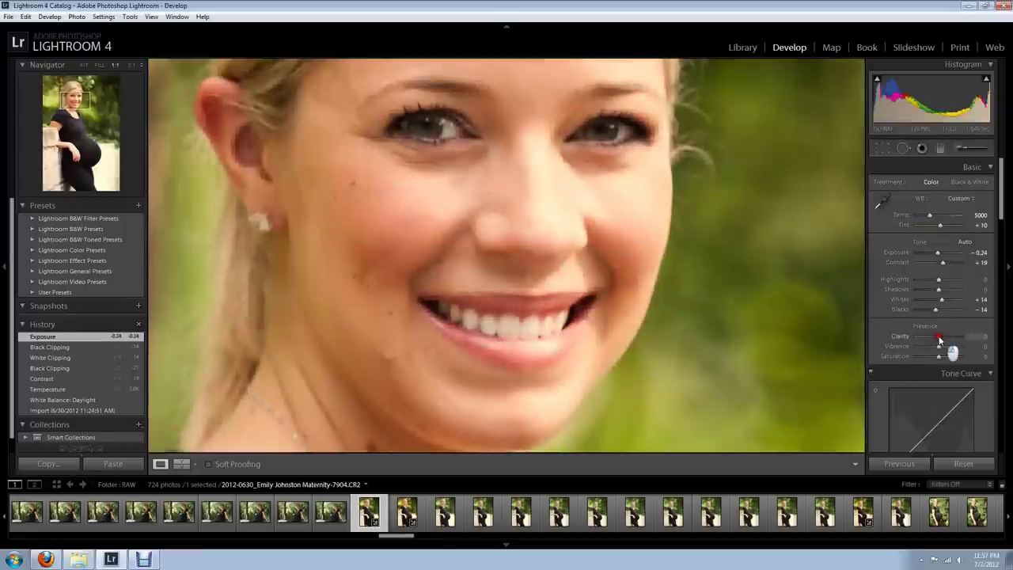
left_click_drag(939, 339, 937, 338)
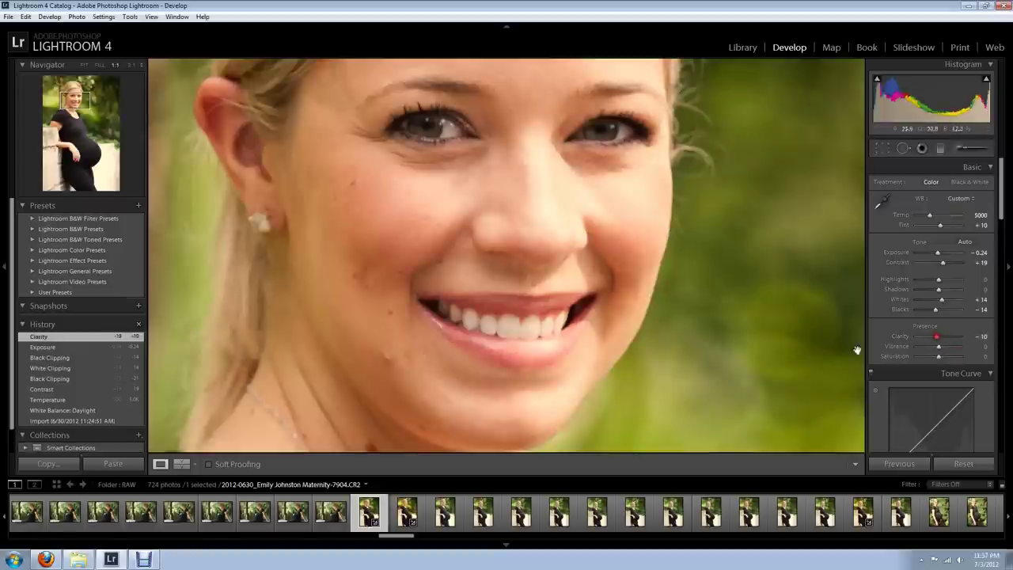
left_click(473, 208)
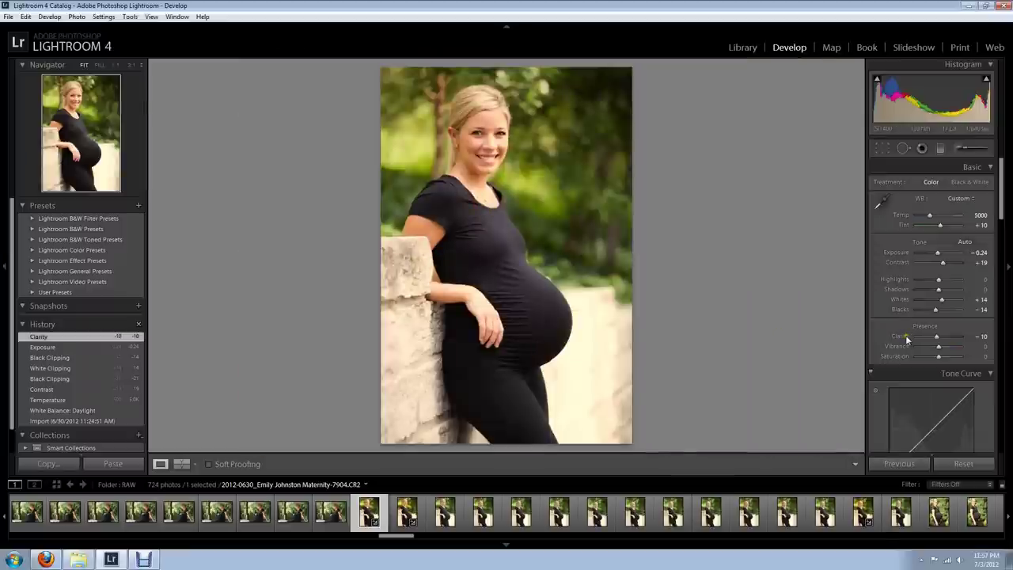
- Set the sharpening masking to 100 so that only the strongest edges are sharpened
scroll(907, 315, "down", 10)
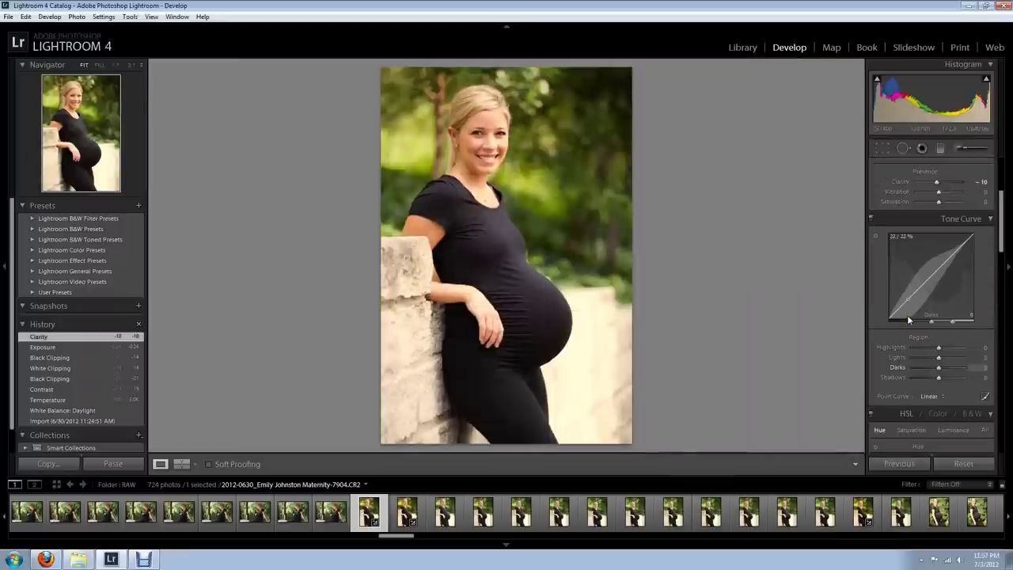
scroll(908, 316, "down", 5)
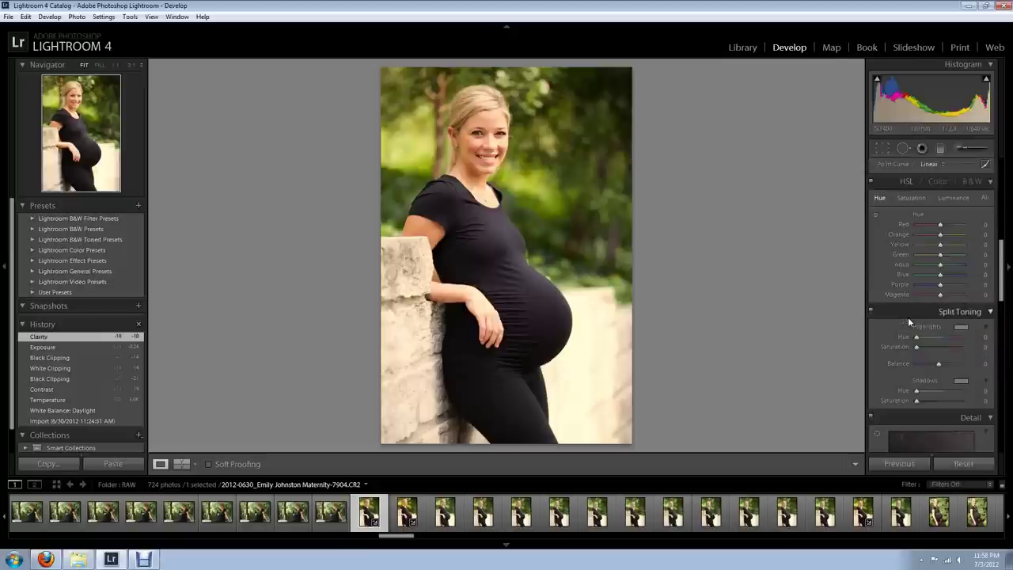
scroll(912, 344, "down", 2)
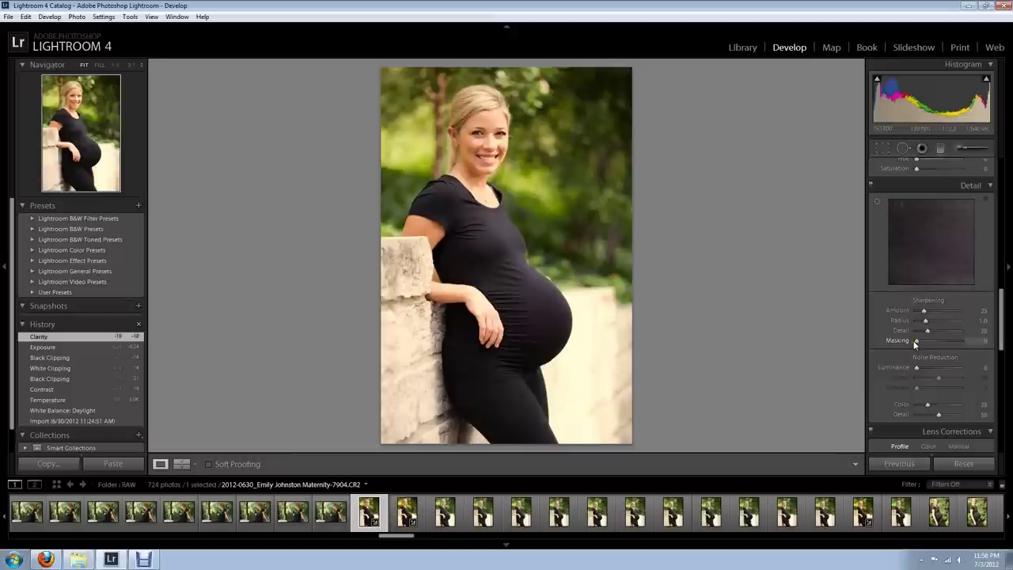
left_click(914, 340)
left_click_drag(915, 340, 959, 345)
left_click(960, 340, "alt")
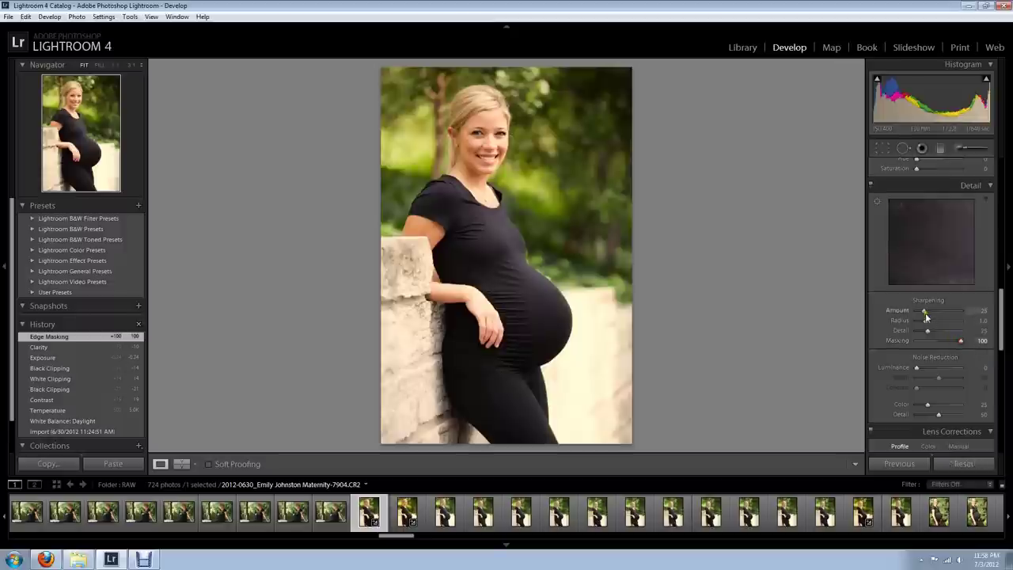
- Set the sharpening amount to 35 and inspect the face and the blurred background at full size
left_click(983, 311)
type("35")
key("Return")
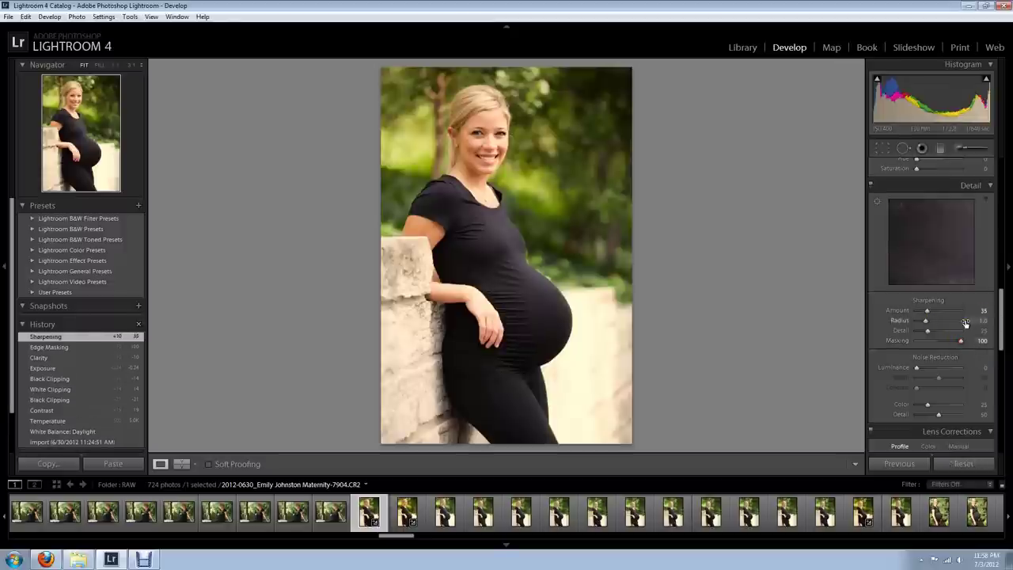
left_click(480, 138)
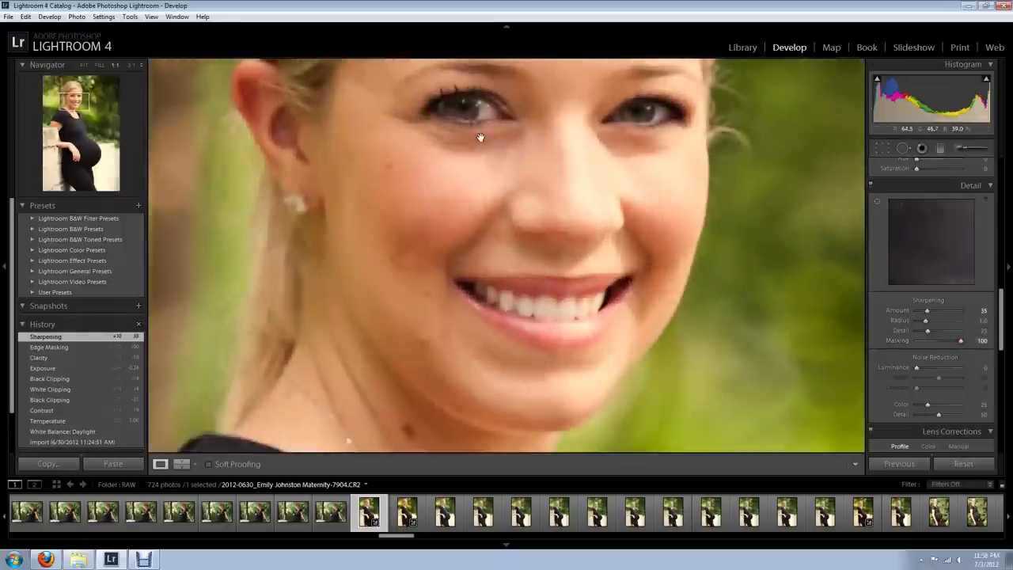
left_click(488, 145)
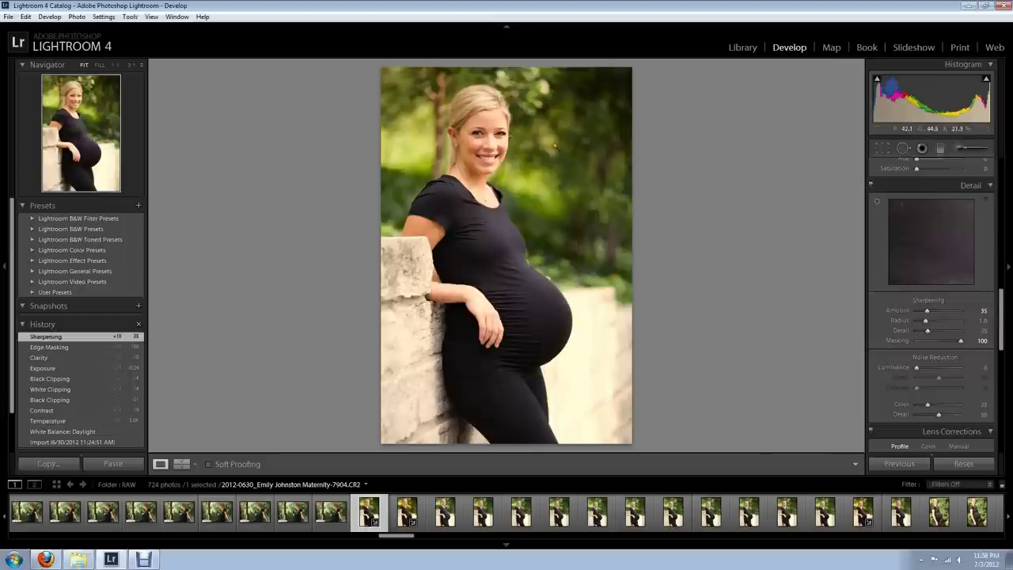
left_click(554, 147)
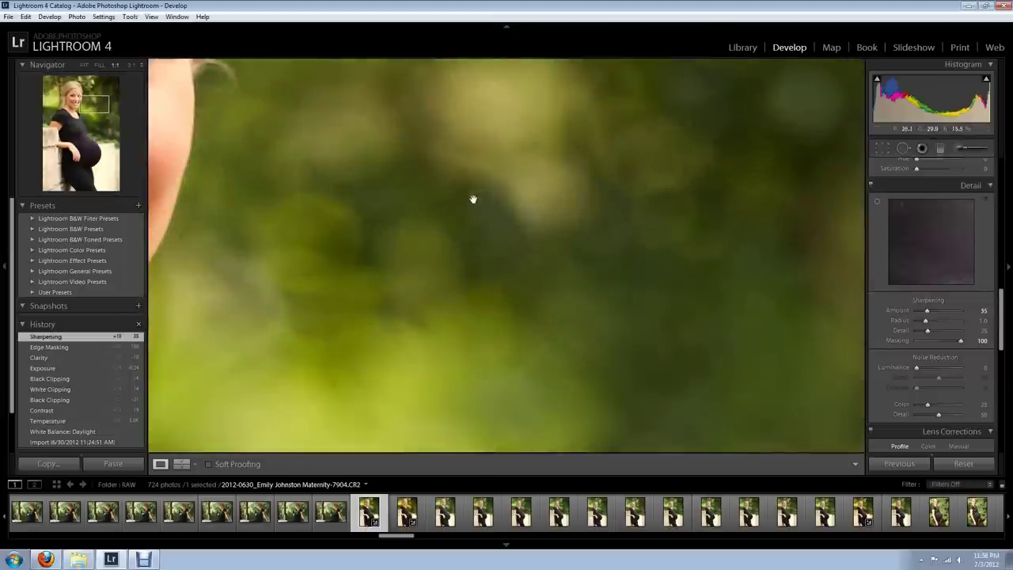
left_click(428, 202)
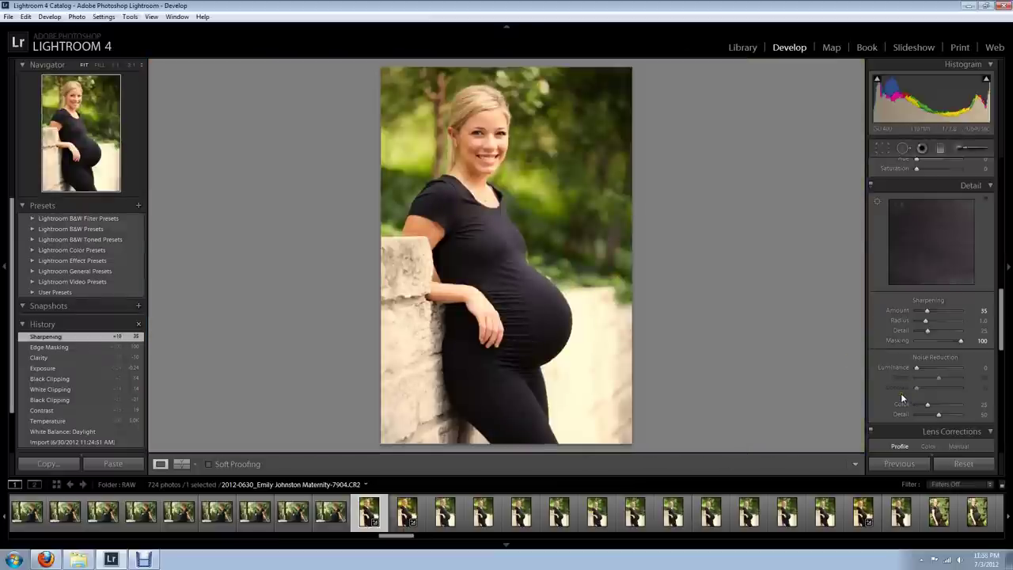
- Try the lens profile corrections on the photo and switch them off again
scroll(897, 392, "down", 3)
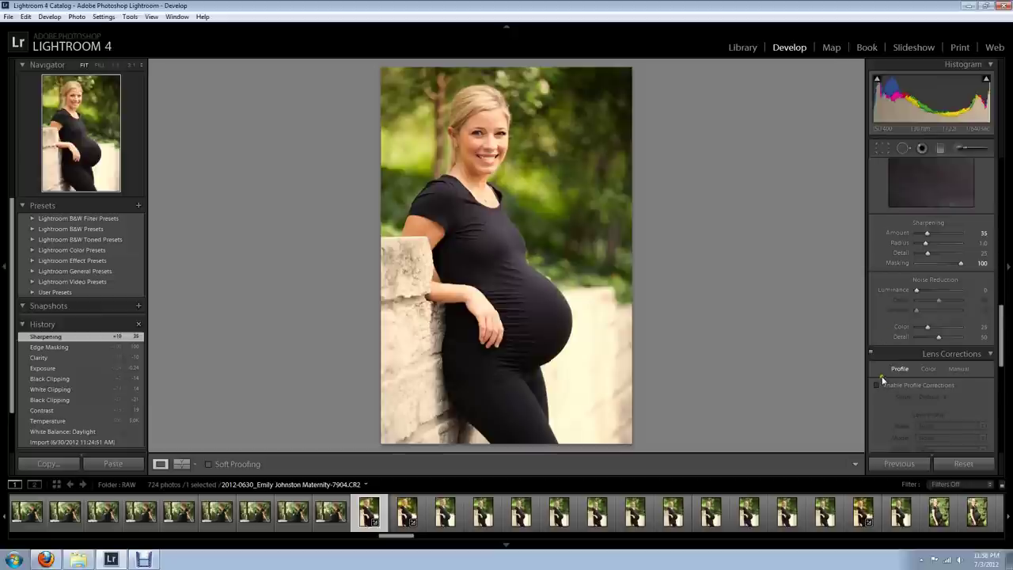
scroll(879, 376, "down", 3)
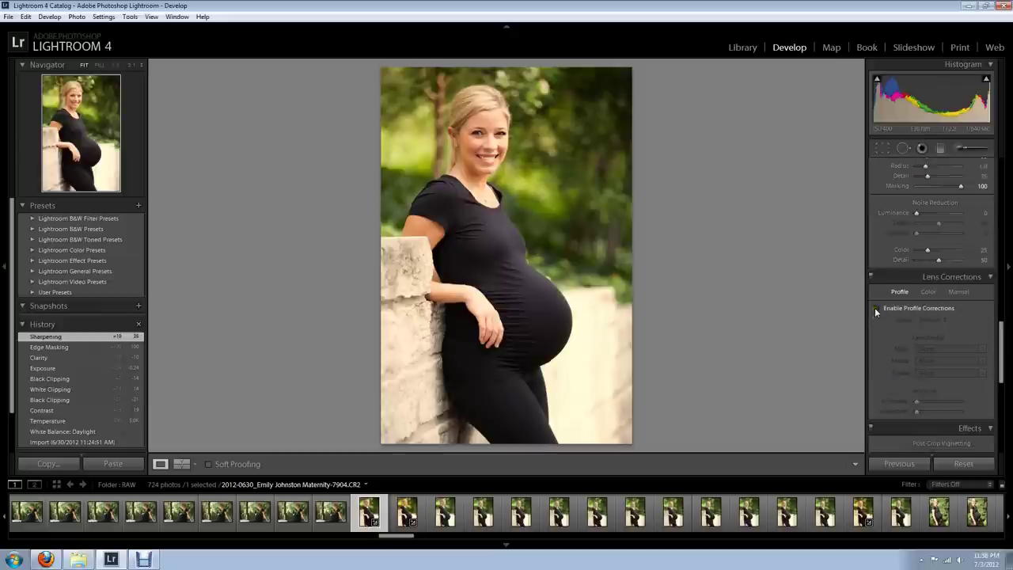
left_click(875, 307)
left_click(875, 308)
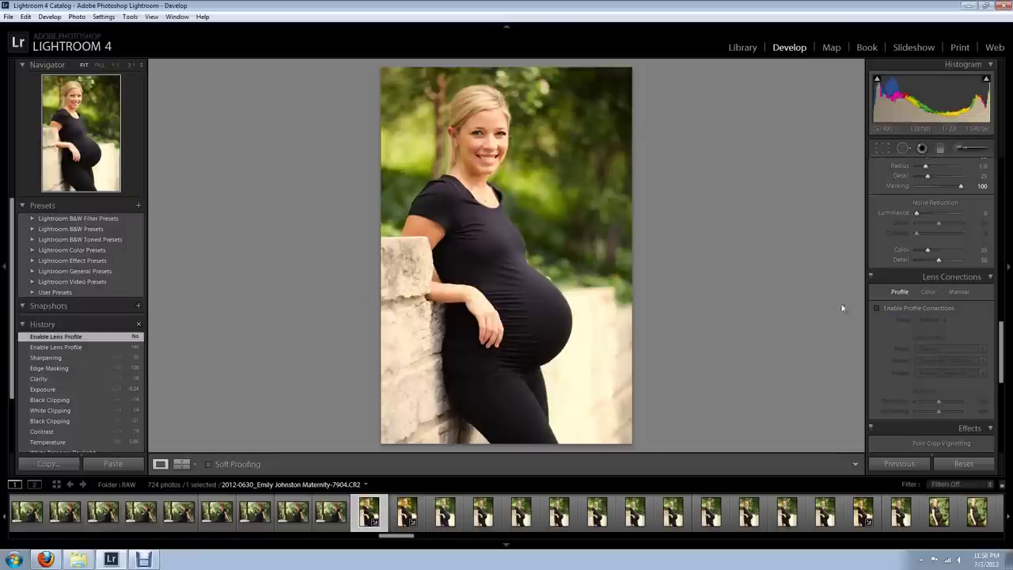
- Enable the lens profile corrections and set the distortion amount to 17 and the vignetting amount to 79
left_click(876, 308)
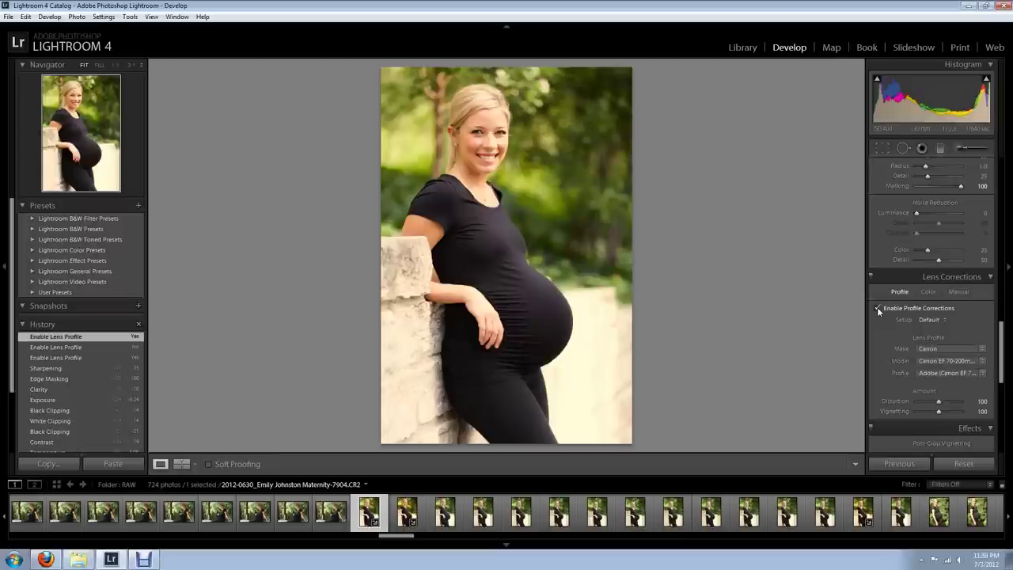
mouse_move(938, 401)
left_mouse_down()
mouse_move(920, 402)
mouse_move(931, 408)
left_mouse_up()
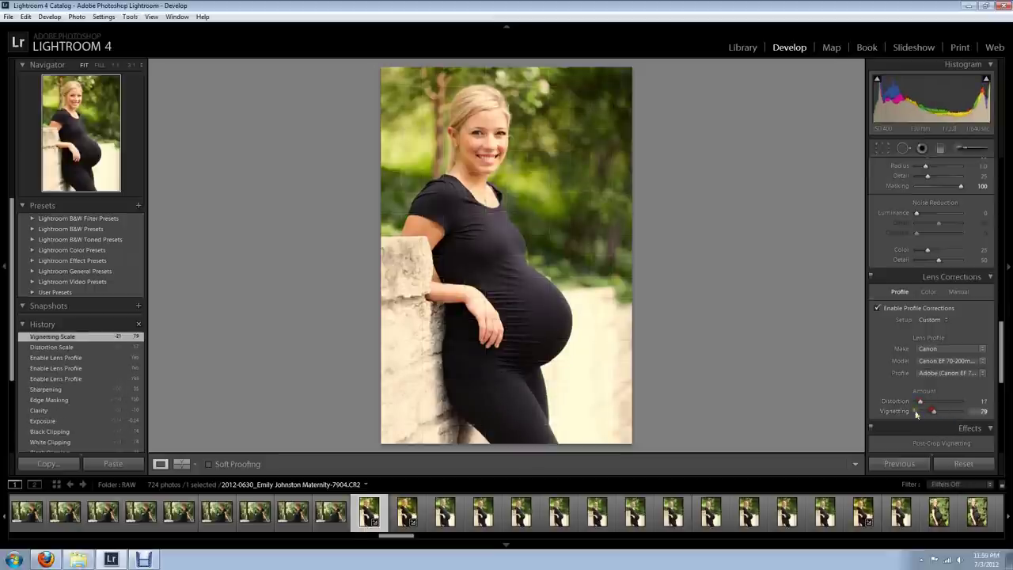
- Examine the eyes and facial skin at full size, and return to the whole-photo view
scroll(903, 402, "up", 5)
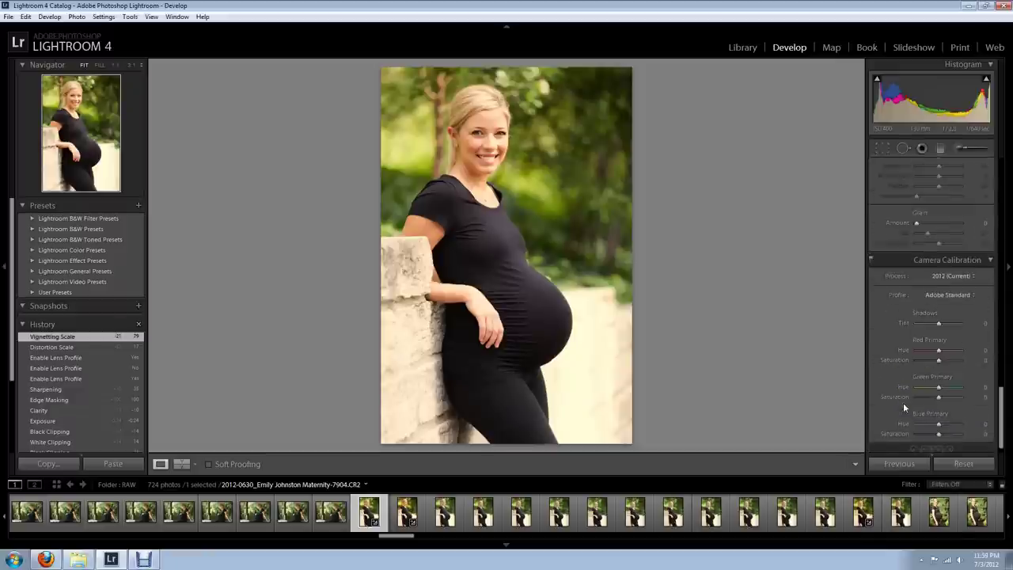
scroll(903, 402, "up", 10)
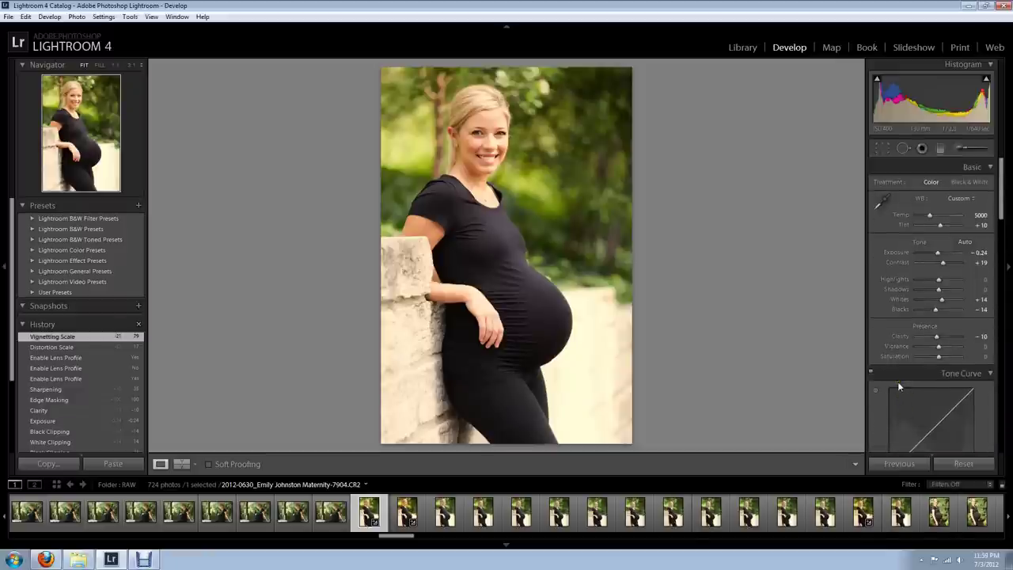
left_click(485, 140)
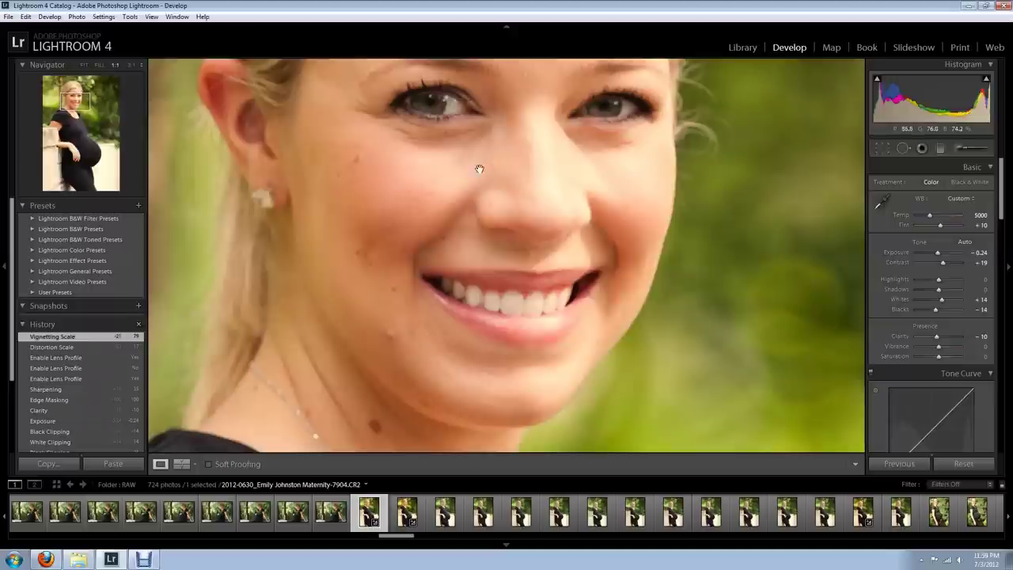
left_click_drag(477, 169, 488, 215)
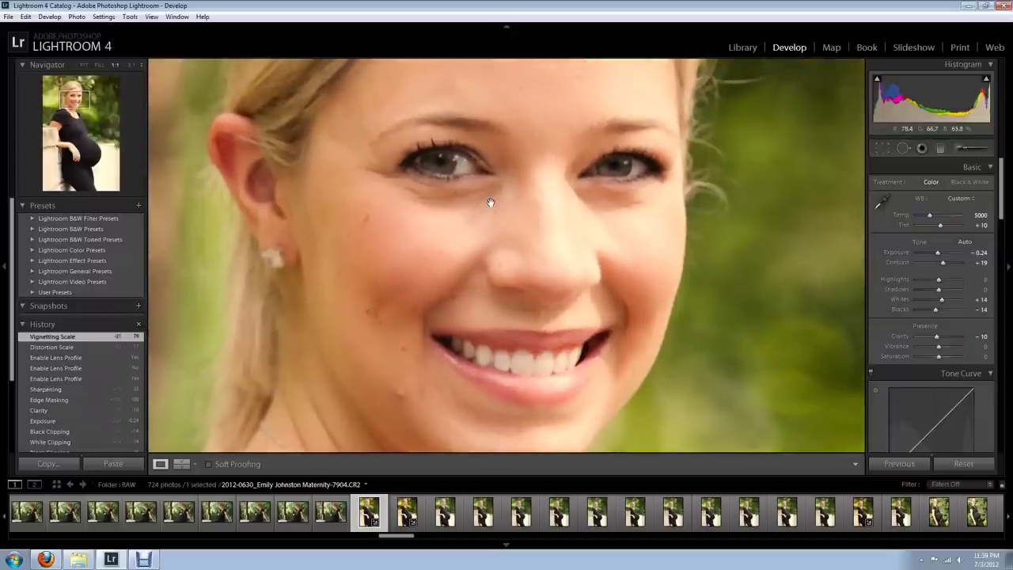
left_click(491, 203)
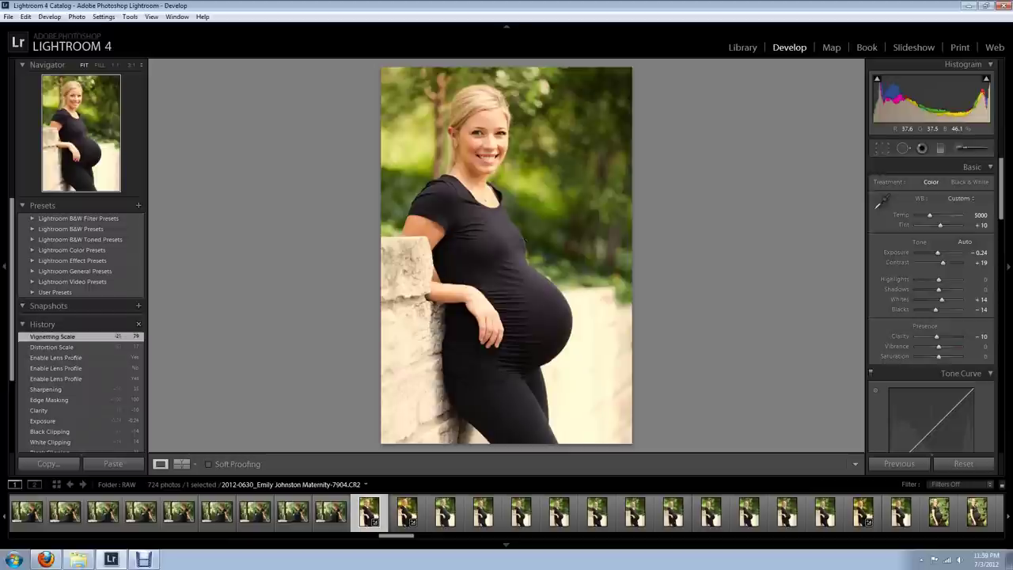
- Compare the before and after versions one above the other, both whole and at full size on the face, and return to the single view
key("alt+y")
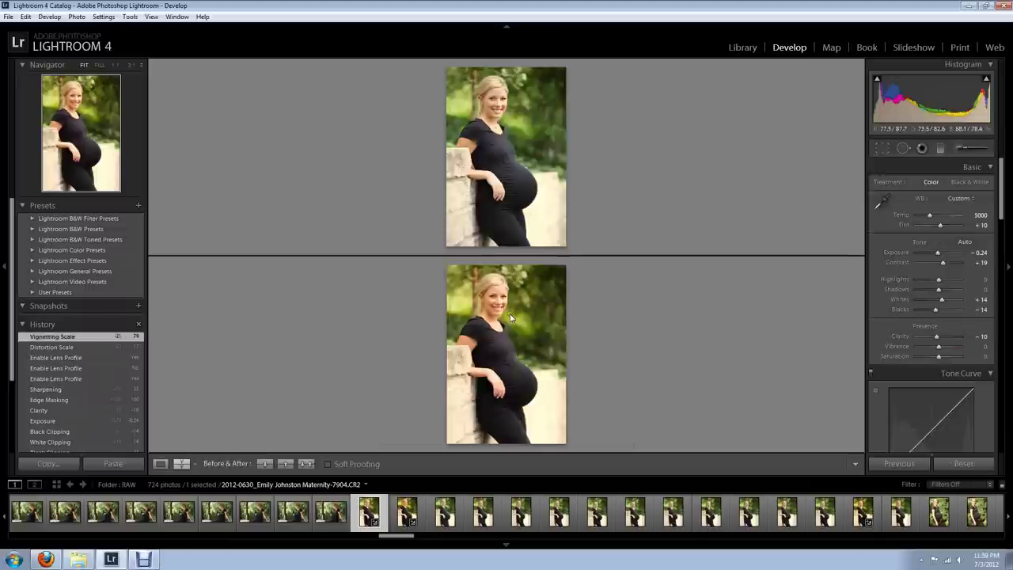
left_click(511, 318)
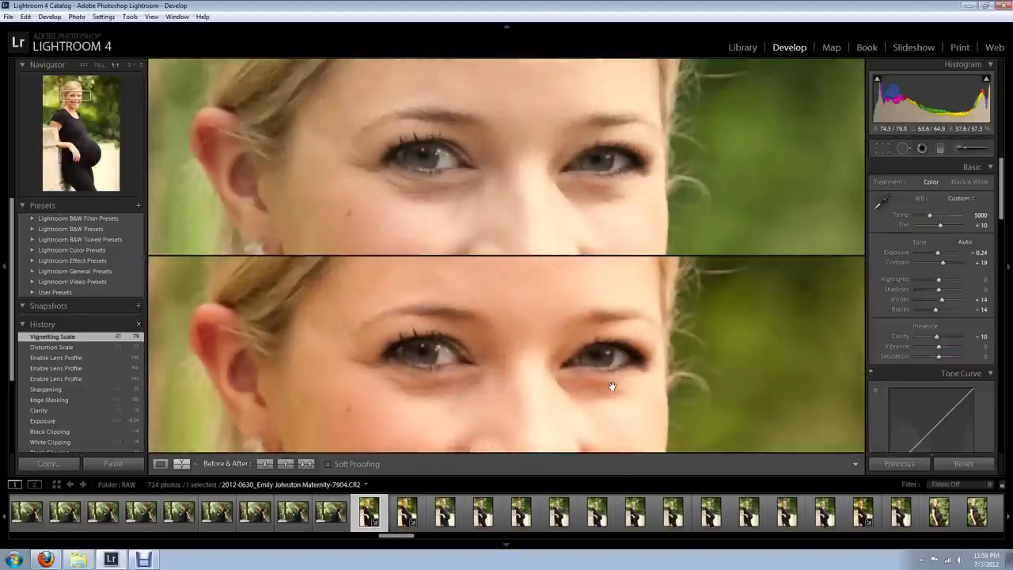
left_click(522, 346)
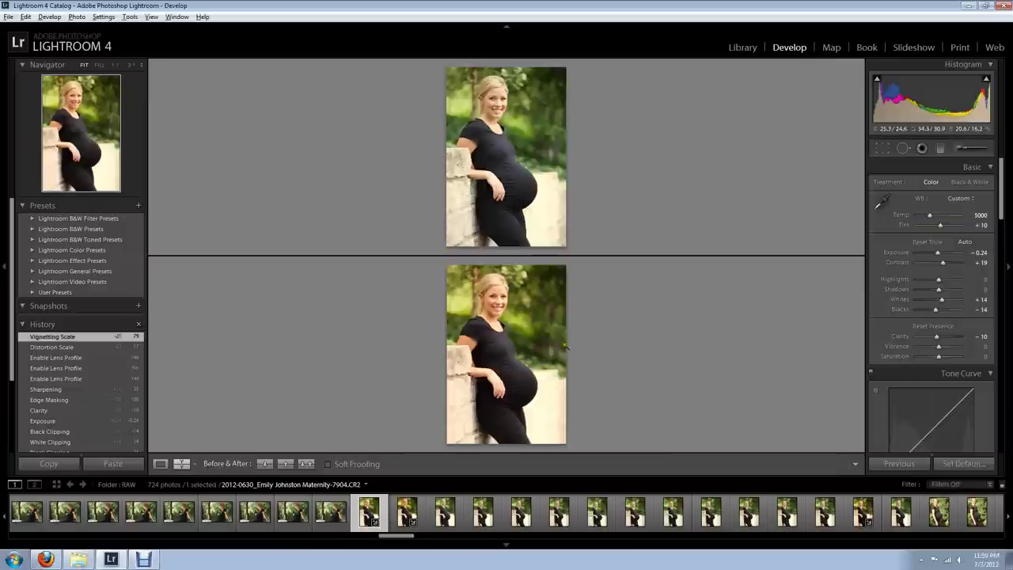
key("y")
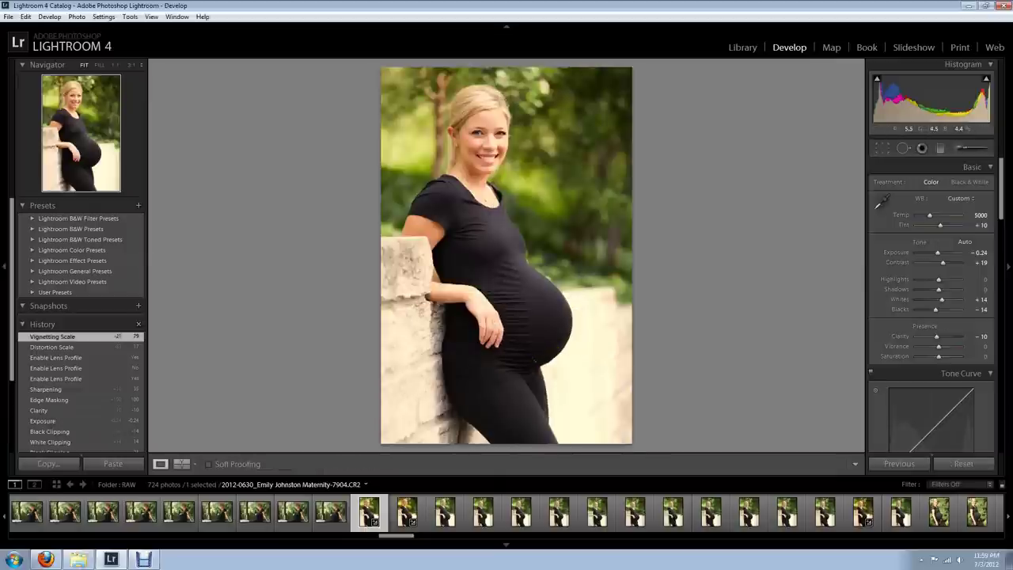